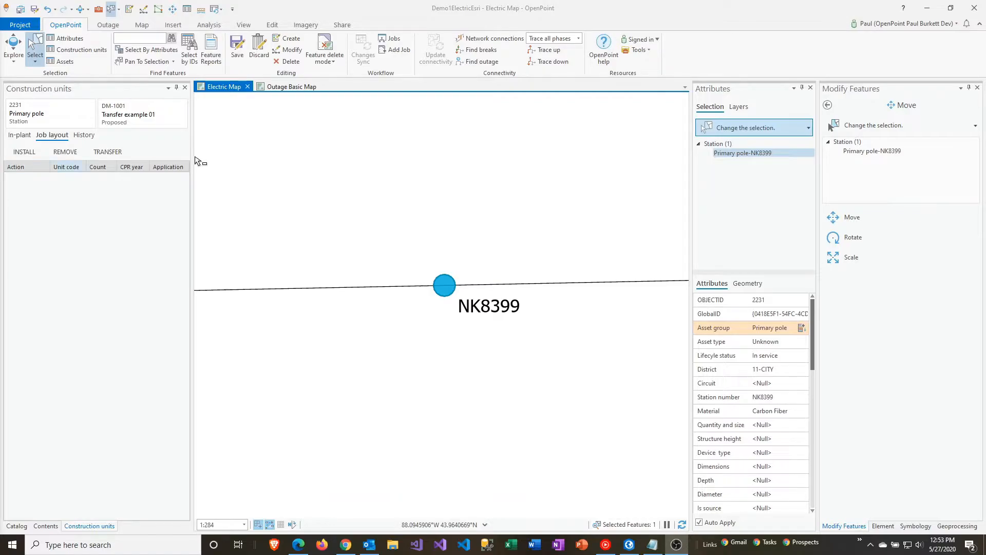
# Open the current job's details to review its setup and status, and close the job view.
pyautogui.click(388, 41)
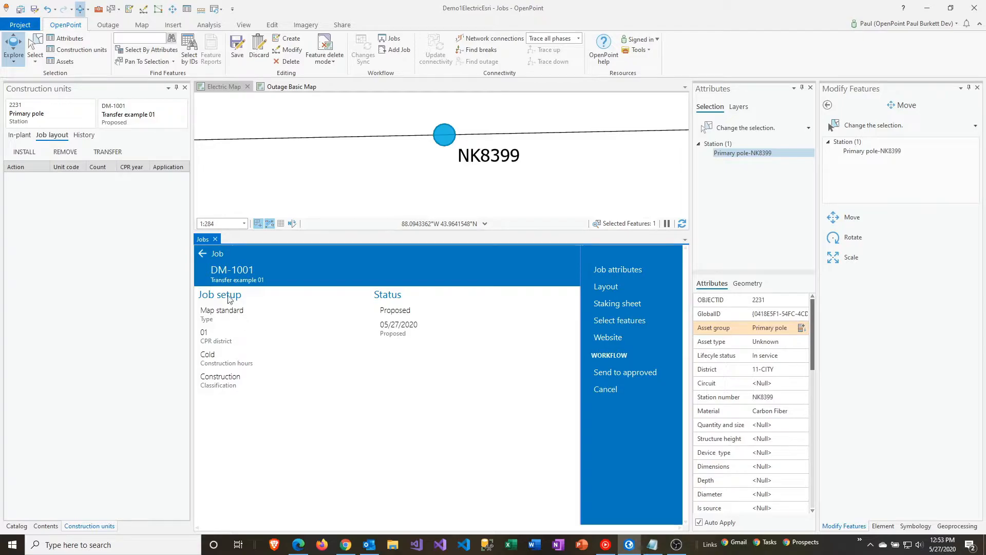
pyautogui.click(126, 116)
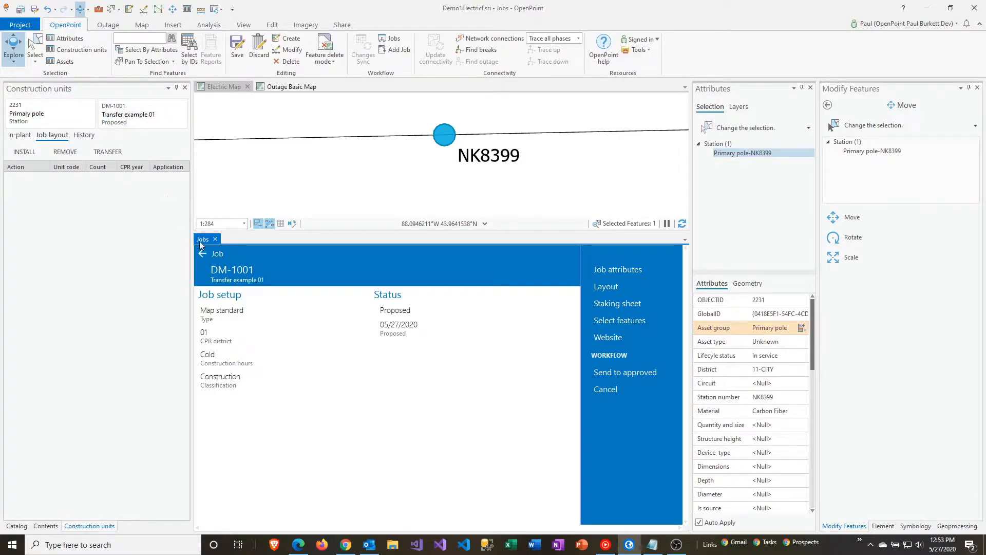
pyautogui.click(215, 239)
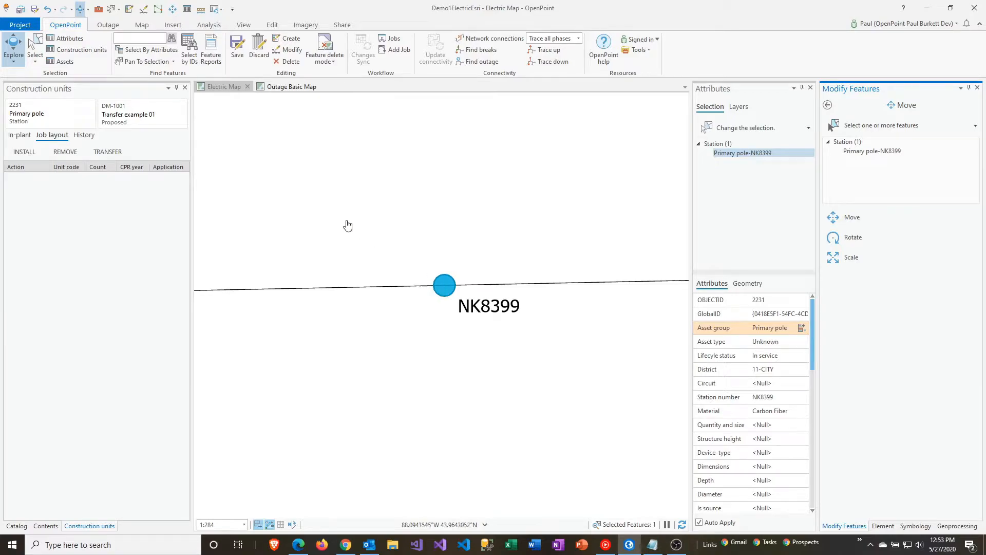
# Paste a copy of primary pole NK8399 at the same location on the electric map.
pyautogui.click(142, 25)
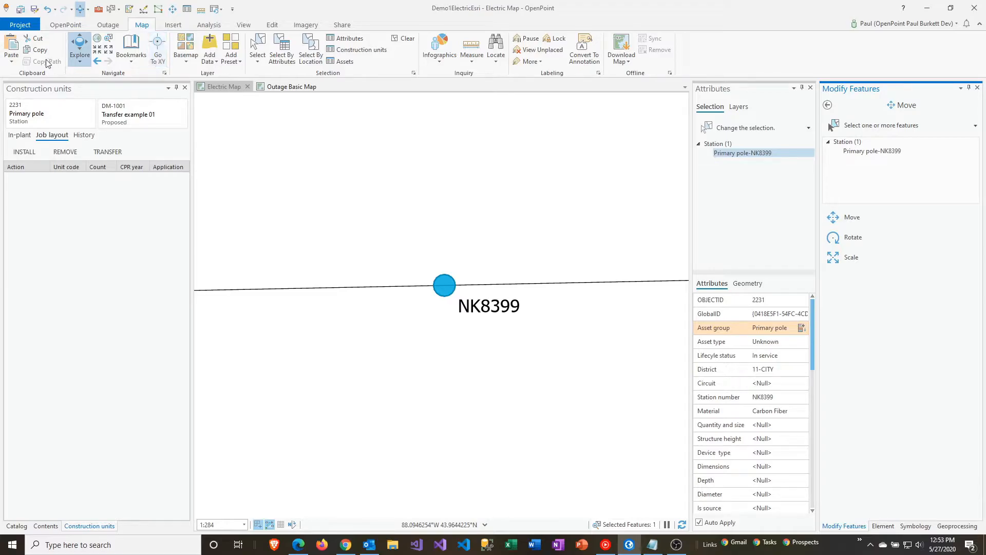
pyautogui.click(11, 47)
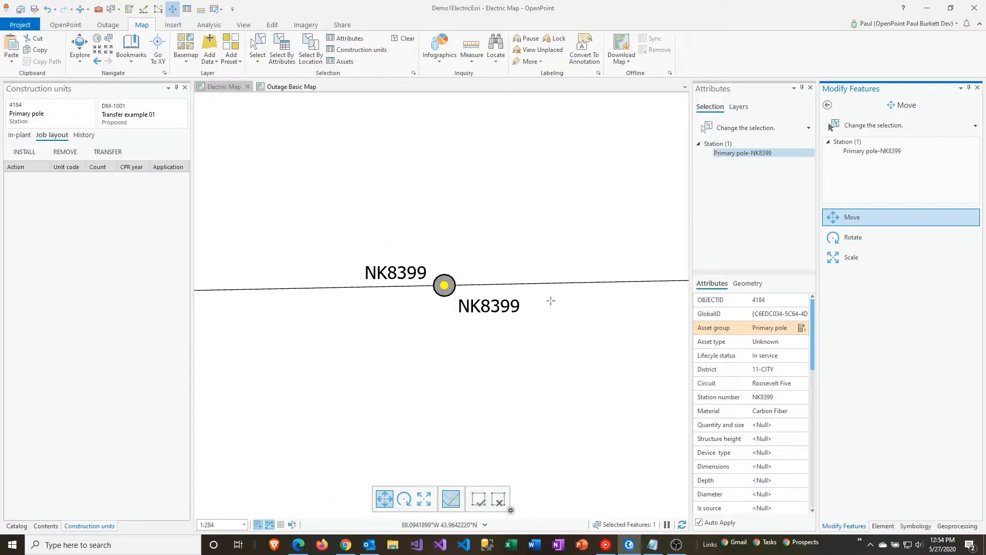
# Select both overlapping NK8399 primary poles on the map and check the pasted pole's object ID.
pyautogui.moveTo(717, 319)
pyautogui.click(111, 10)
pyautogui.moveTo(439, 256); pyautogui.dragTo(454, 286)
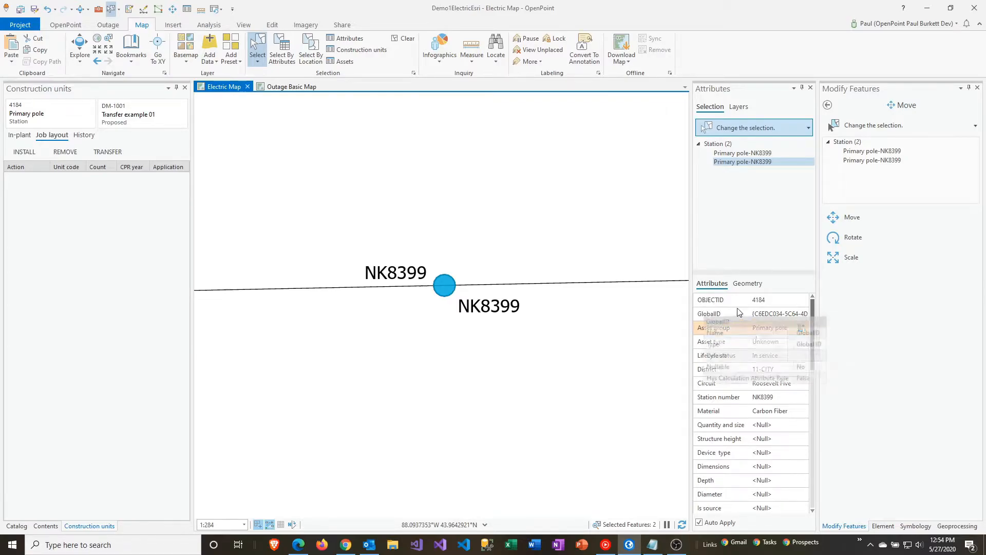
pyautogui.click(757, 299)
pyautogui.moveTo(742, 306)
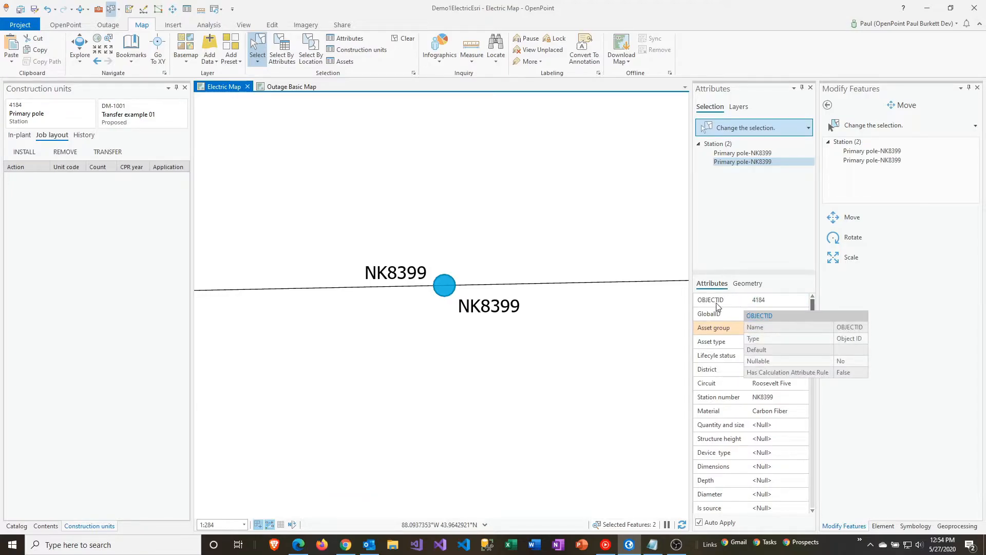
# Set the station number of the original primary pole, object ID 2231, to NK8399-OLD.
pyautogui.click(752, 154)
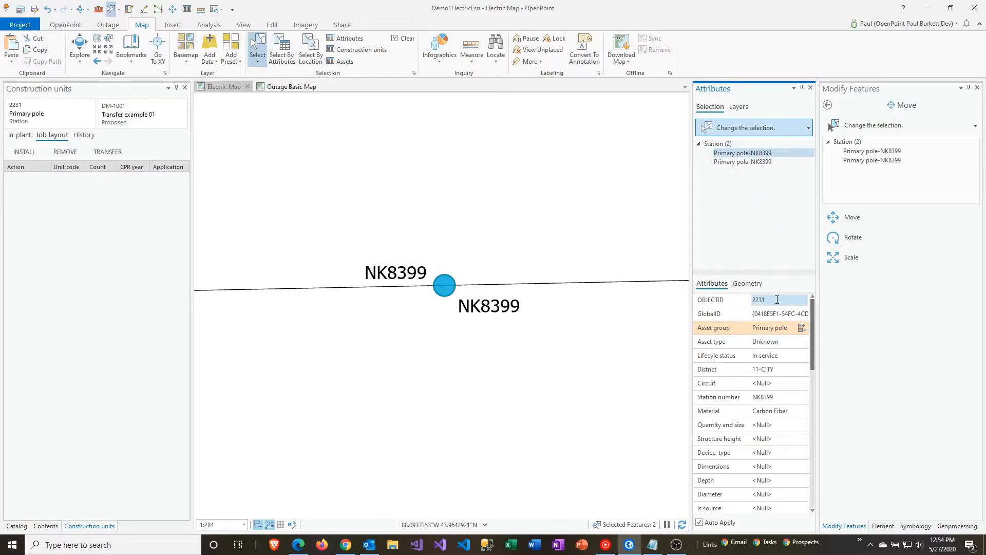
pyautogui.click(784, 397)
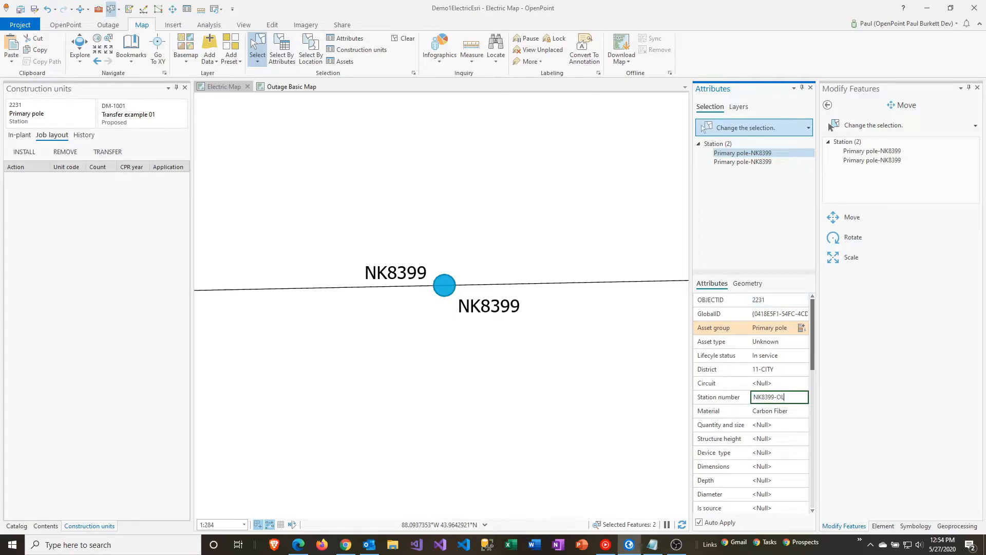
pyautogui.press('Tab')
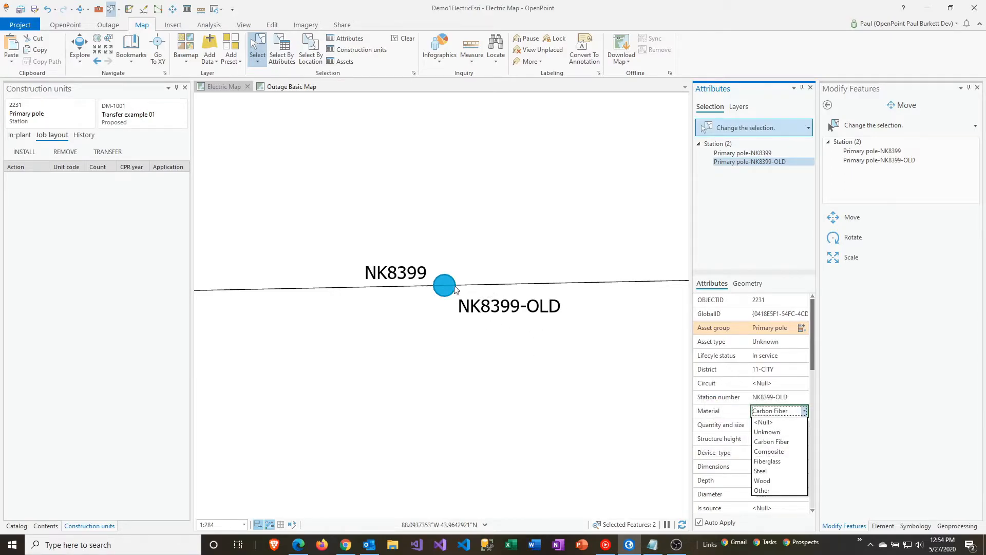
pyautogui.click(69, 26)
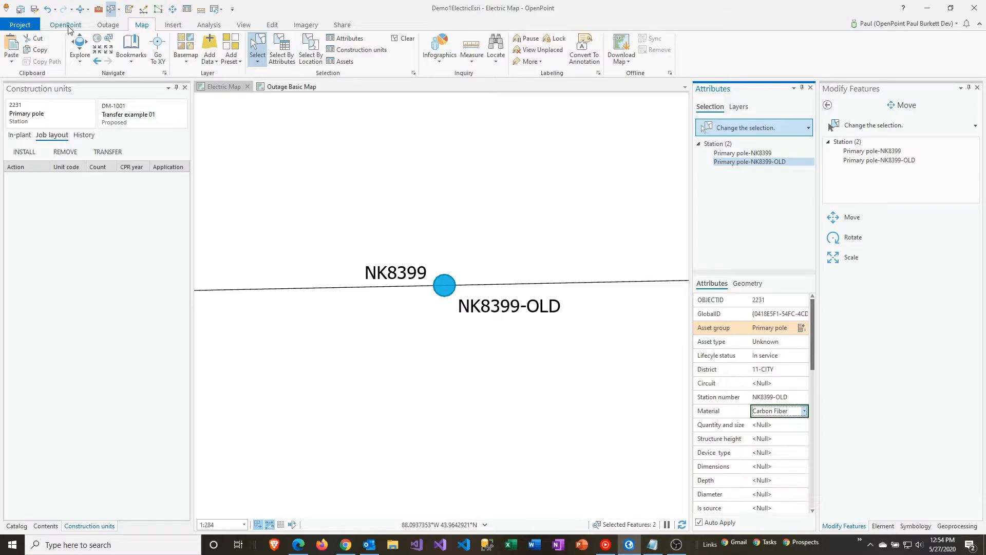
# Add a removal of construction unit P40.4 (POLE 40-4) from pole NK8399-OLD to the job layout.
pyautogui.click(66, 27)
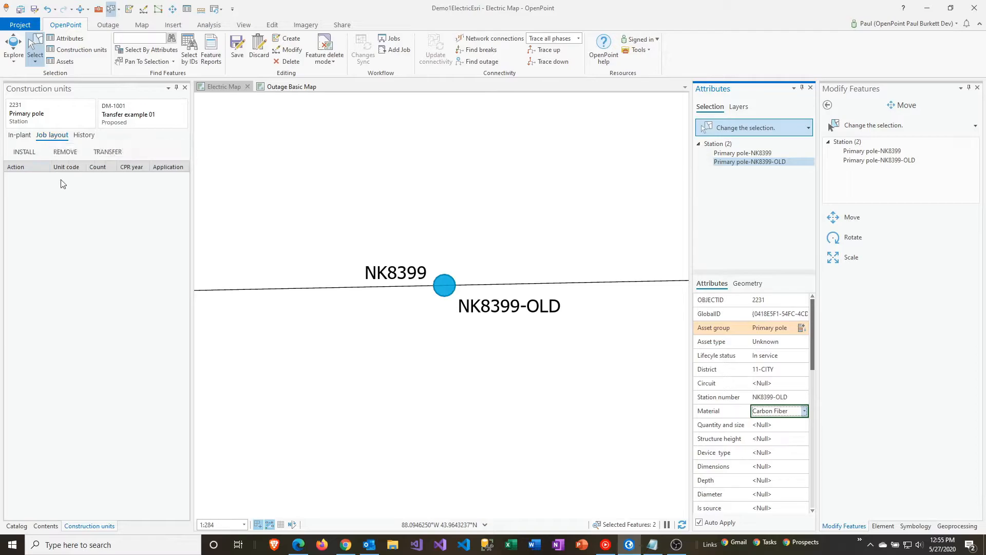
pyautogui.click(65, 154)
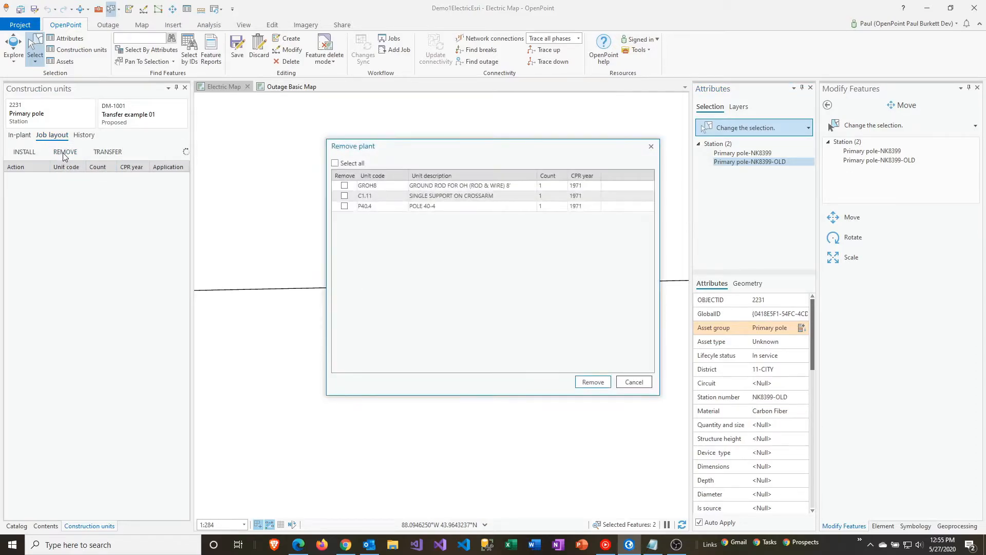
pyautogui.click(345, 208)
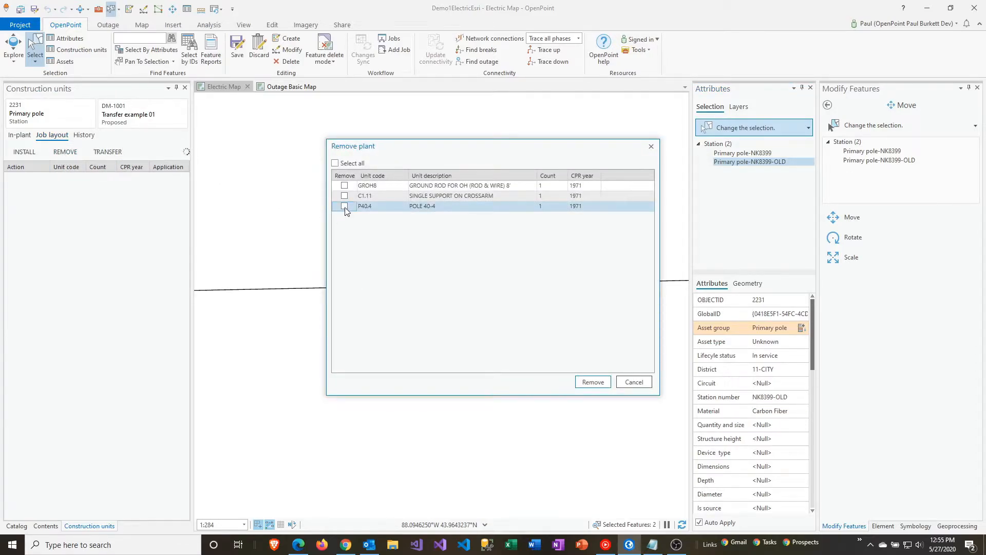
pyautogui.click(344, 206)
pyautogui.click(415, 198)
pyautogui.click(594, 382)
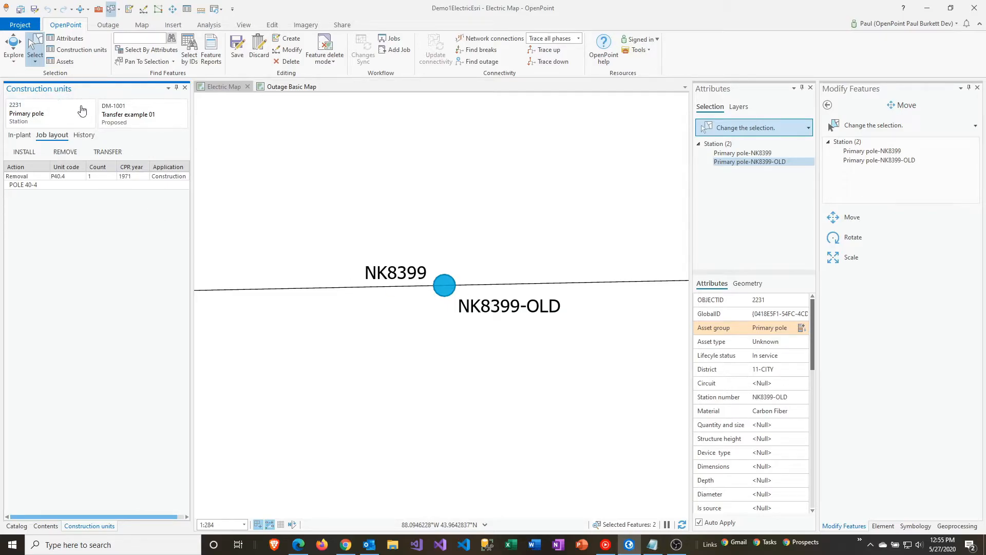
# Transfer construction units GROH8 and C1.11 from pole NK8399-OLD to the new pole NK8399.
pyautogui.click(107, 153)
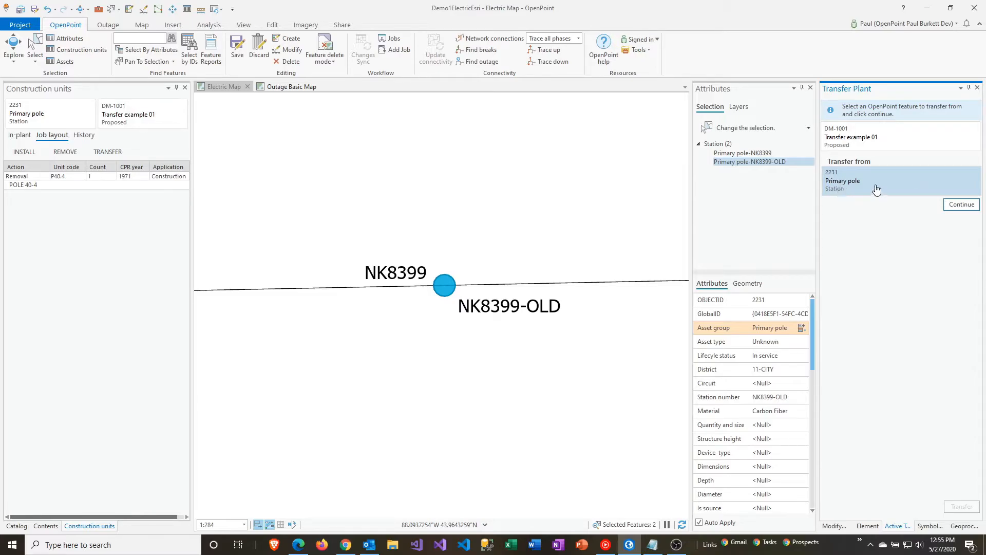
pyautogui.click(944, 205)
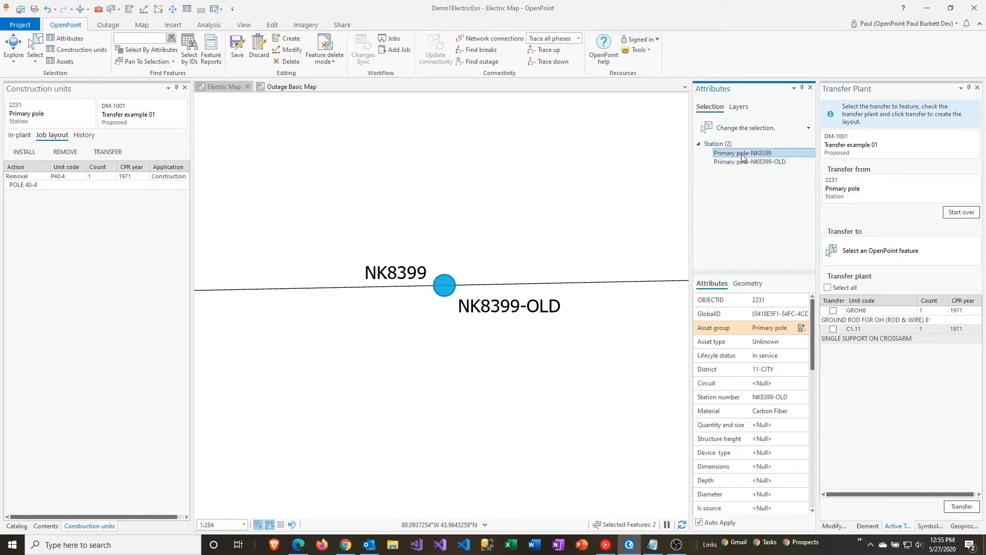
pyautogui.click(742, 153)
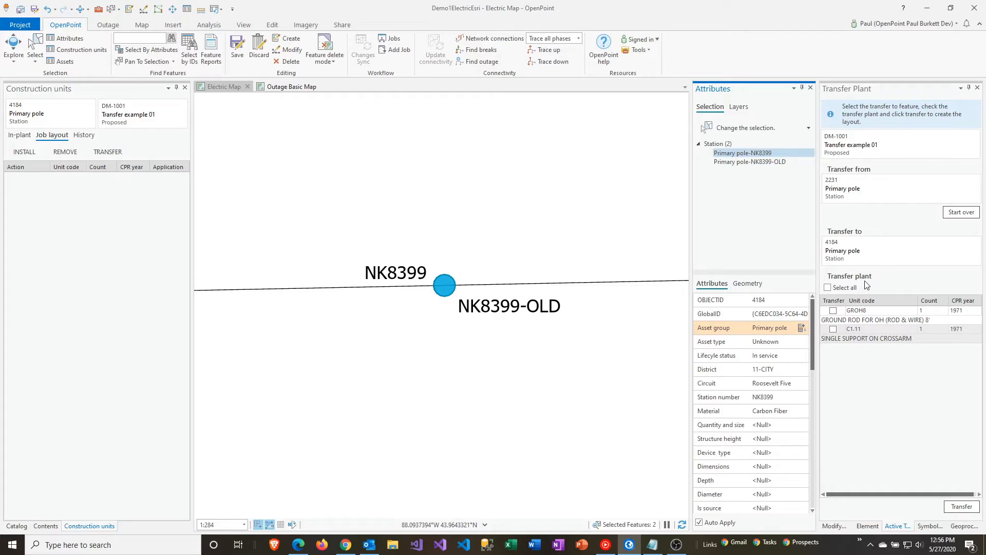
pyautogui.click(833, 310)
pyautogui.click(834, 330)
pyautogui.click(957, 508)
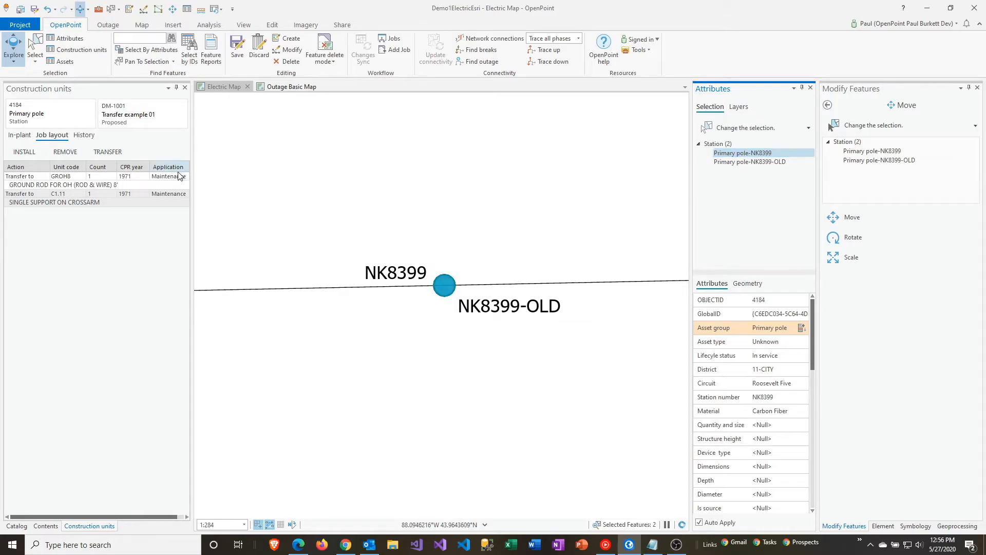
# Install construction unit P40.4 (POLE 40-4) on the new pole NK8399 in the job layout.
pyautogui.click(24, 152)
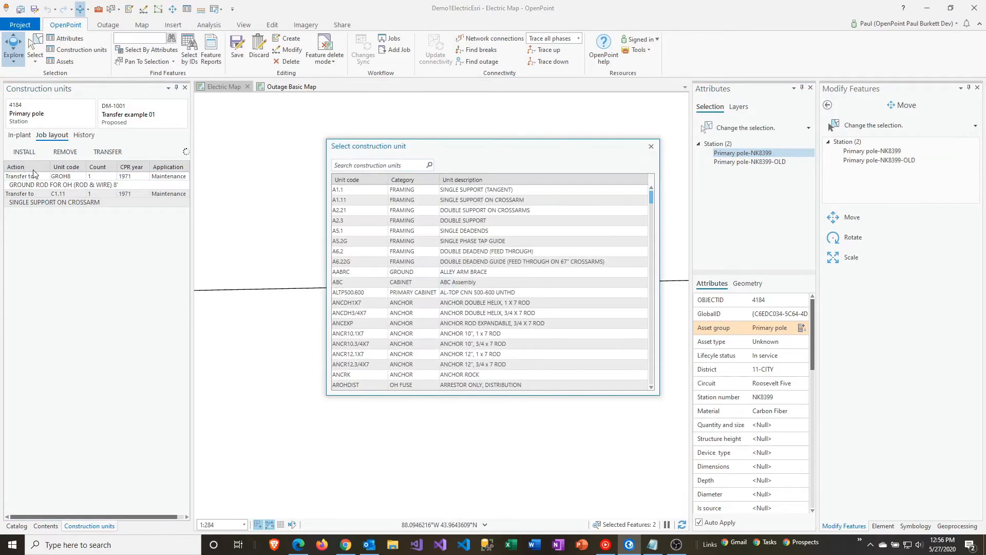
pyautogui.write('p40.4')
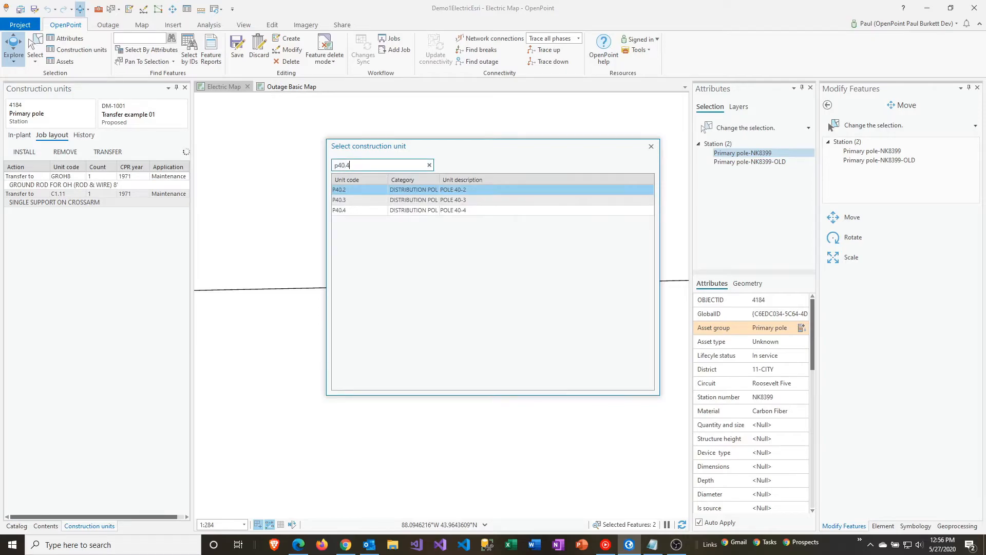
pyautogui.click(400, 194)
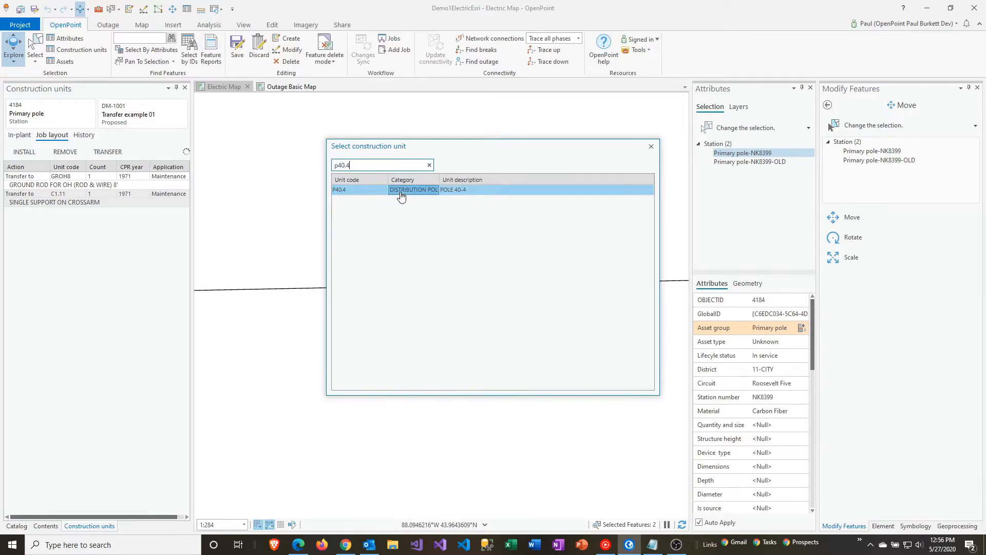
pyautogui.doubleClick(401, 195)
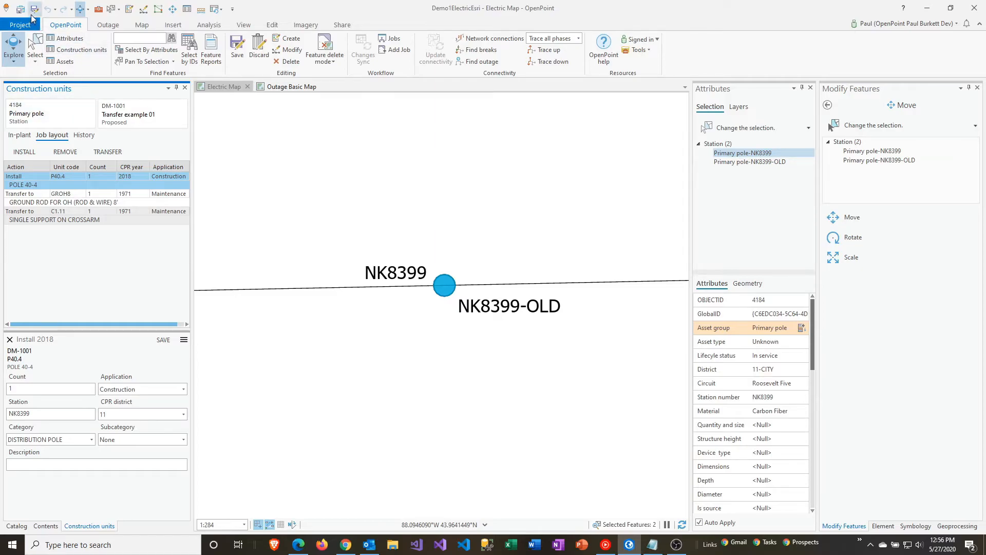
# Save all map edits and send the job Transfer example 01 to approved.
pyautogui.click(237, 50)
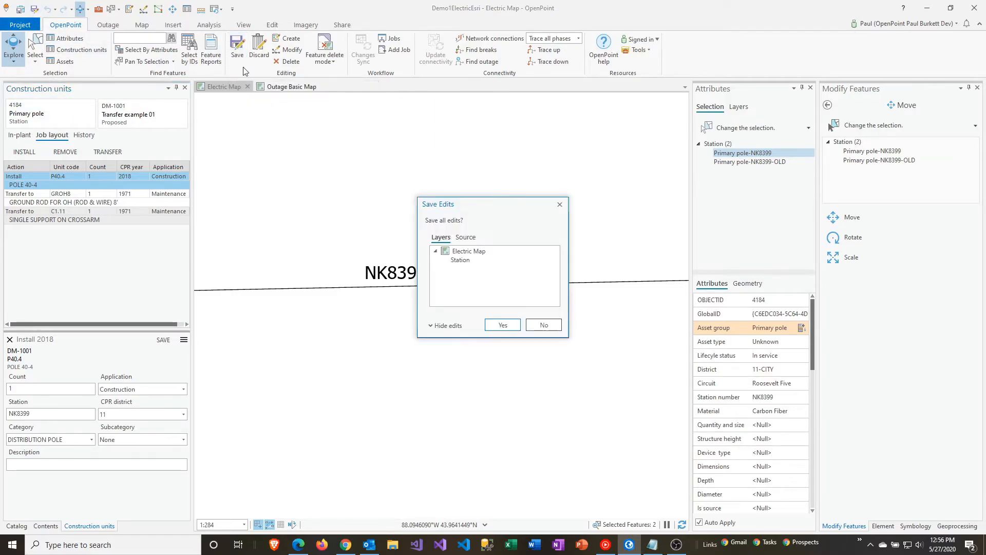
pyautogui.click(500, 325)
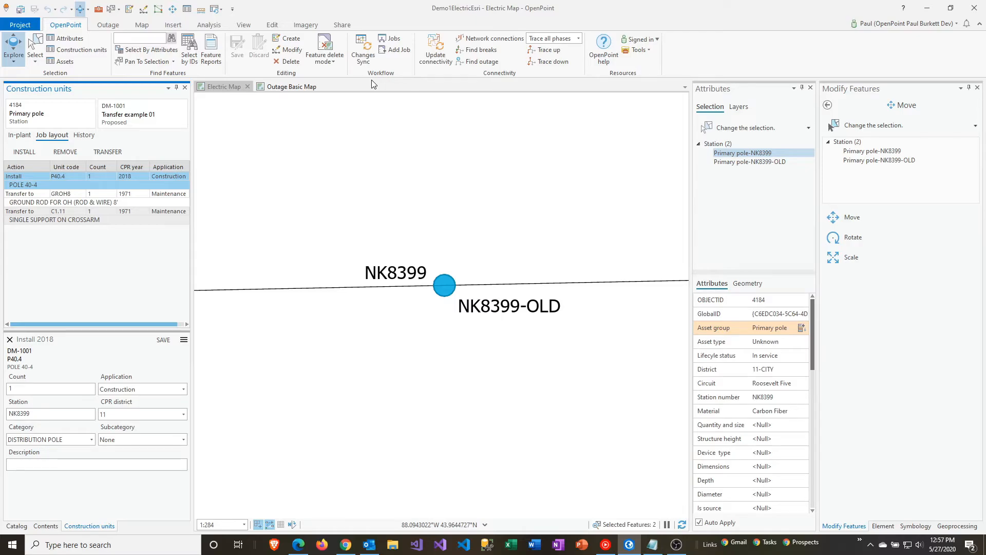
pyautogui.click(391, 39)
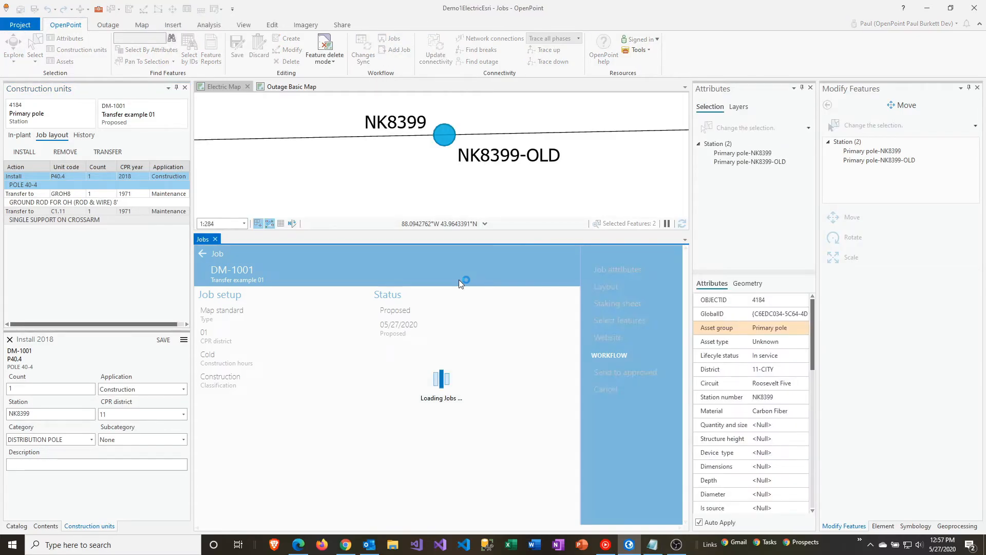
pyautogui.click(607, 375)
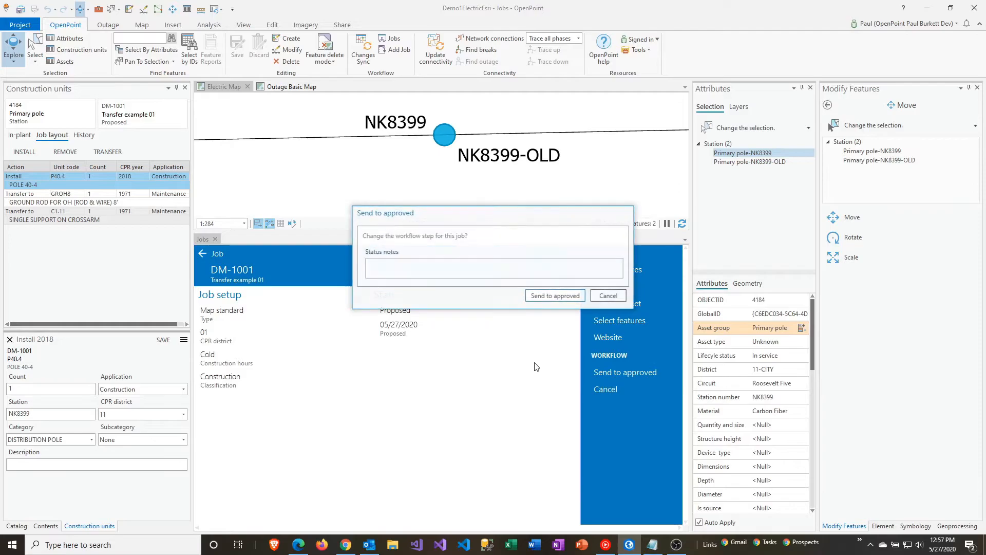
pyautogui.click(544, 301)
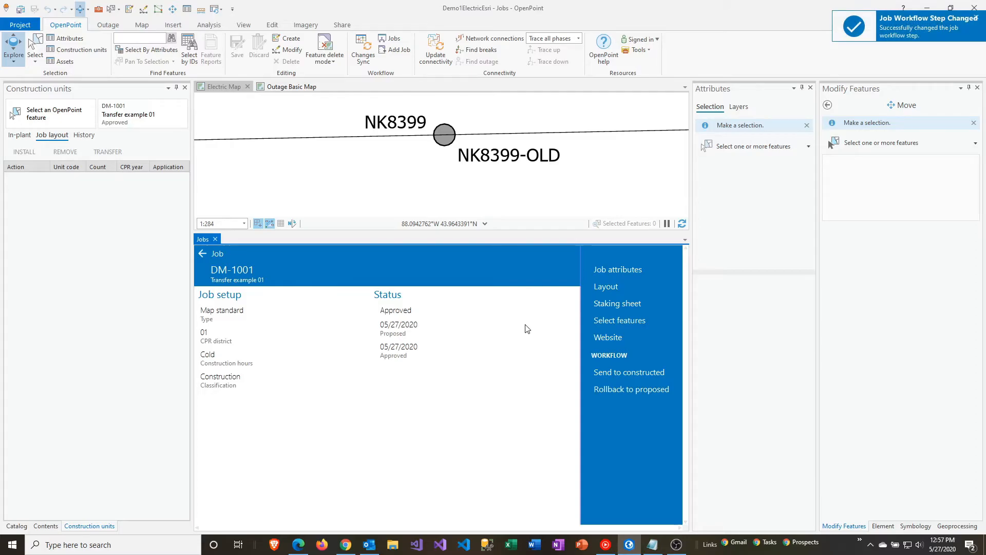
# Generate the job's staking sheet and examine its pole install and removal rows in Excel.
pyautogui.click(609, 306)
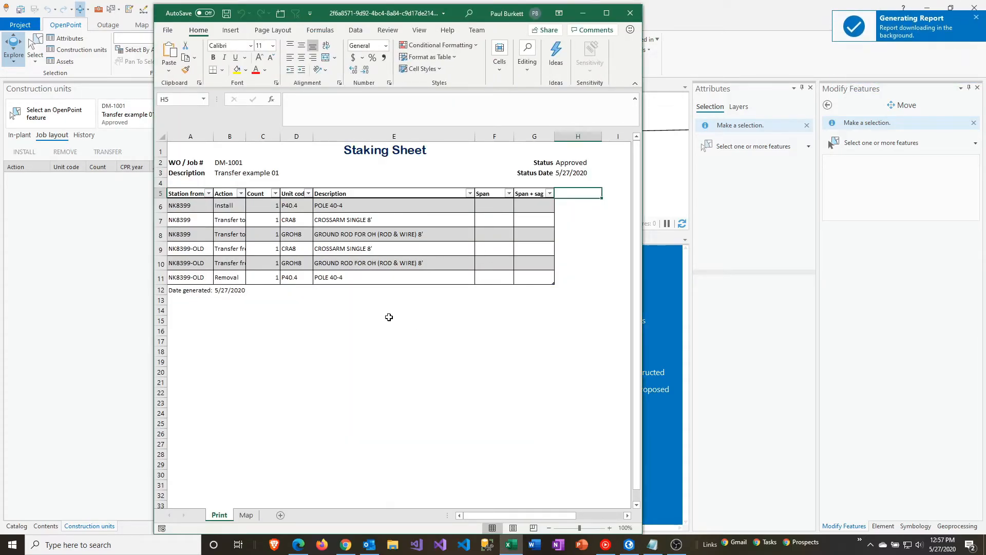
pyautogui.click(161, 206)
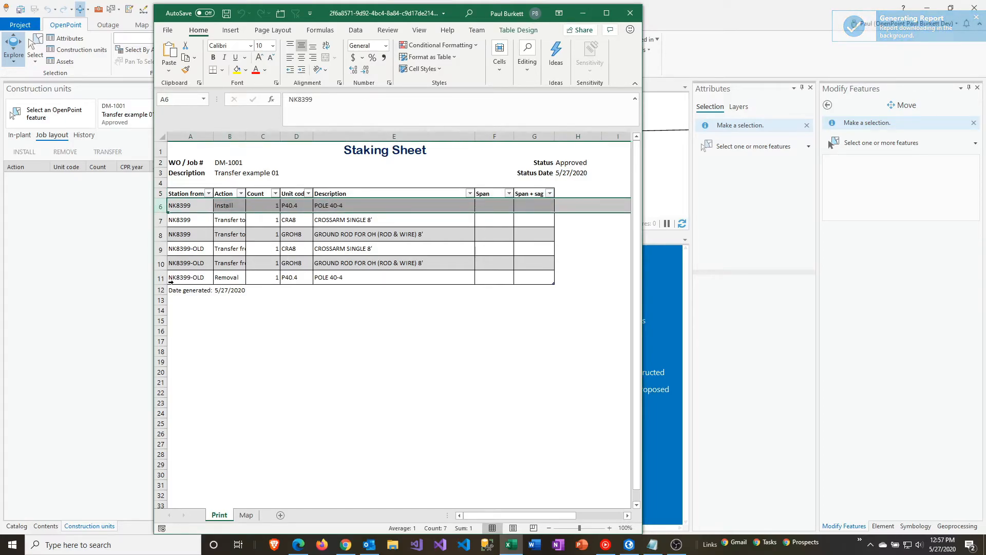
pyautogui.click(161, 279)
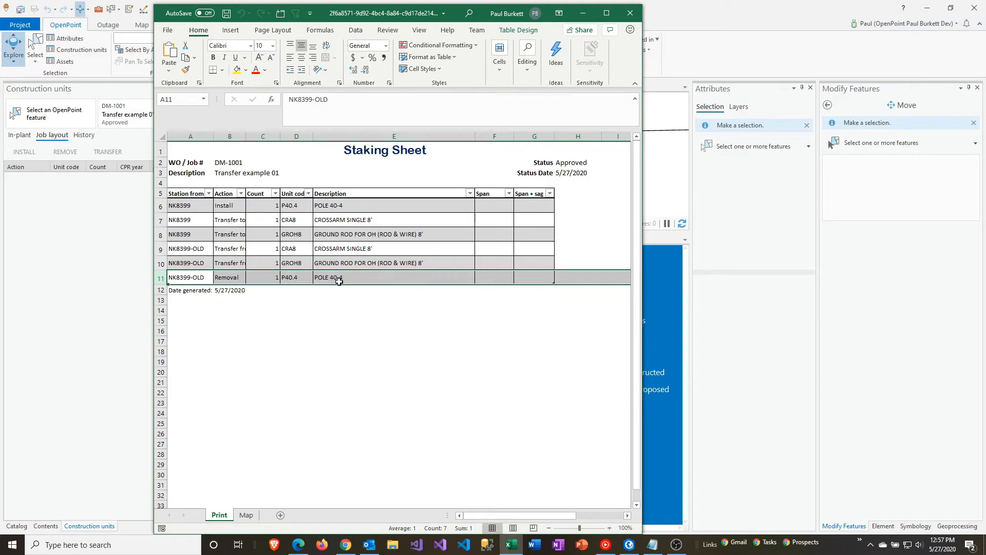
# Widen the staking sheet's Action column and examine the transfer-from and transfer-to rows.
pyautogui.click(163, 221)
pyautogui.moveTo(161, 249); pyautogui.dragTo(161, 263)
pyautogui.moveTo(243, 138); pyautogui.dragTo(253, 139)
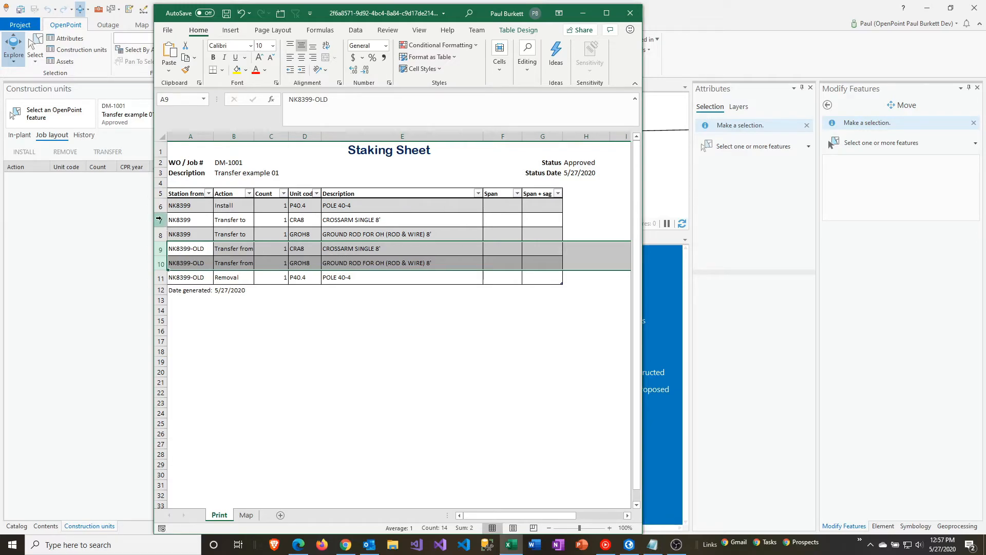
pyautogui.moveTo(170, 220); pyautogui.dragTo(170, 234)
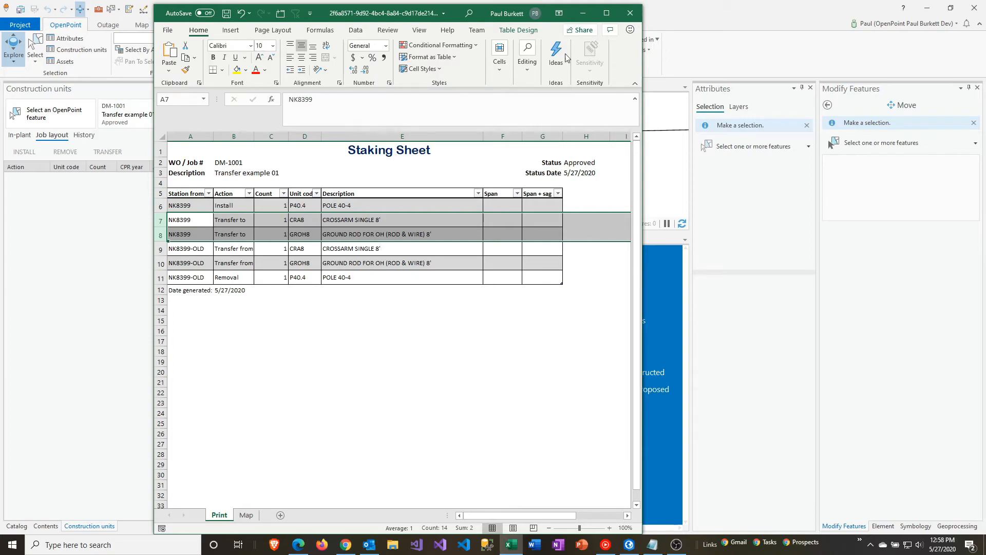
# Close the staking sheet without saving, and send the job Transfer example 01 to constructed.
pyautogui.click(630, 13)
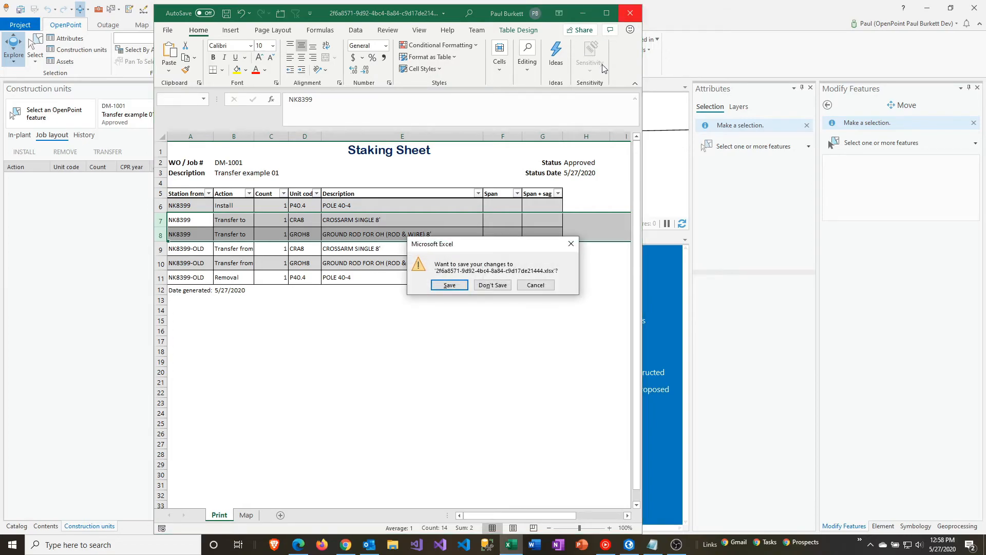
pyautogui.click(501, 285)
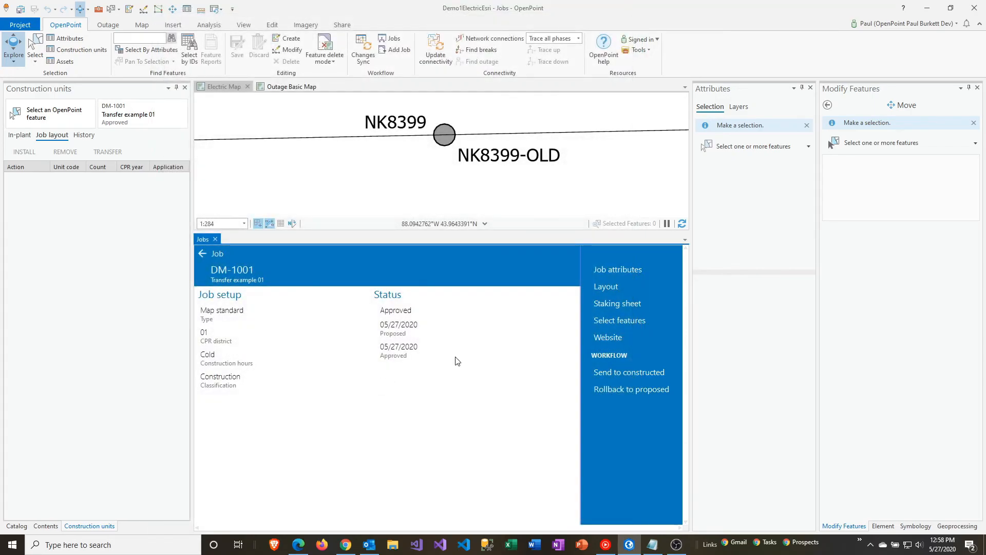
pyautogui.click(615, 371)
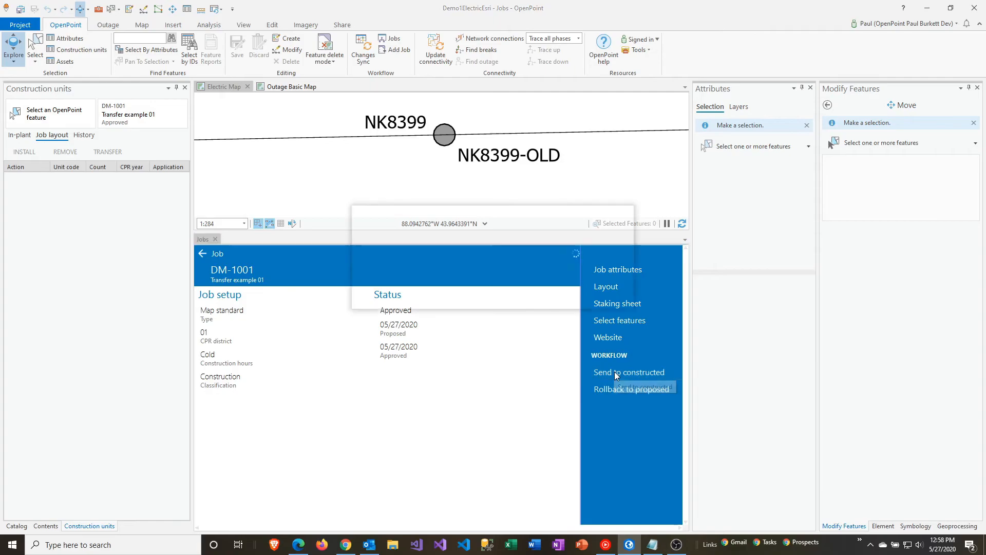
pyautogui.click(550, 294)
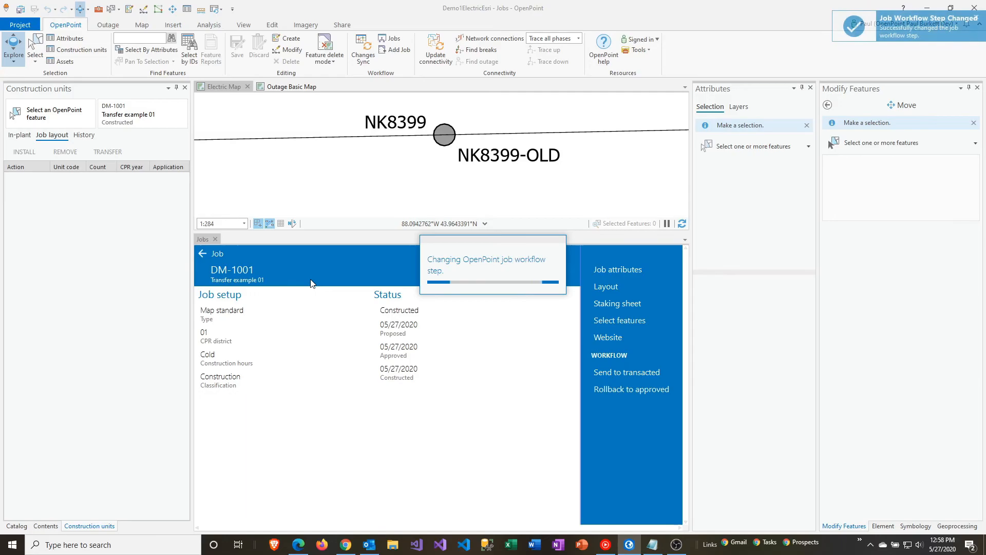
pyautogui.click(216, 239)
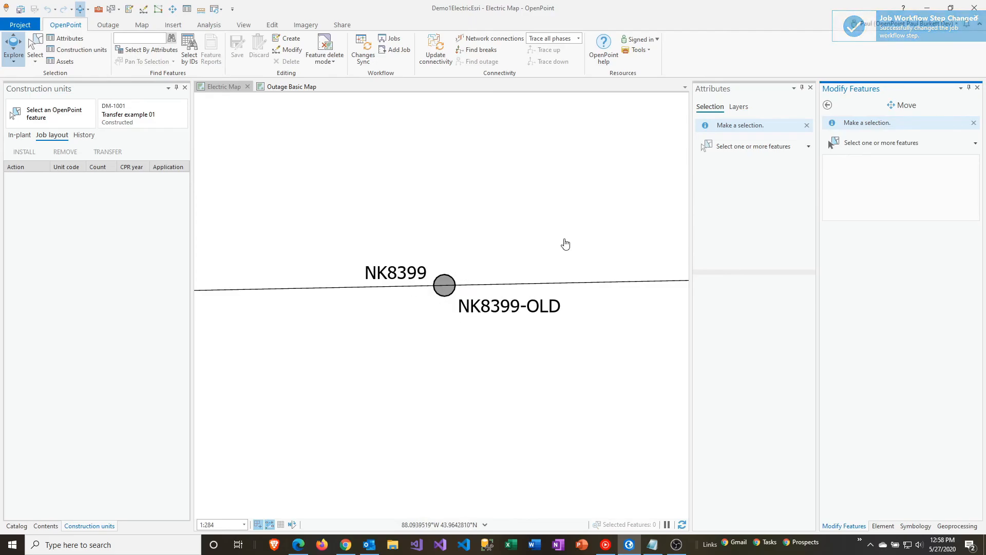
# Select the overlapping poles on the electric map and delete only the primary pole NK8399-OLD.
pyautogui.click(111, 10)
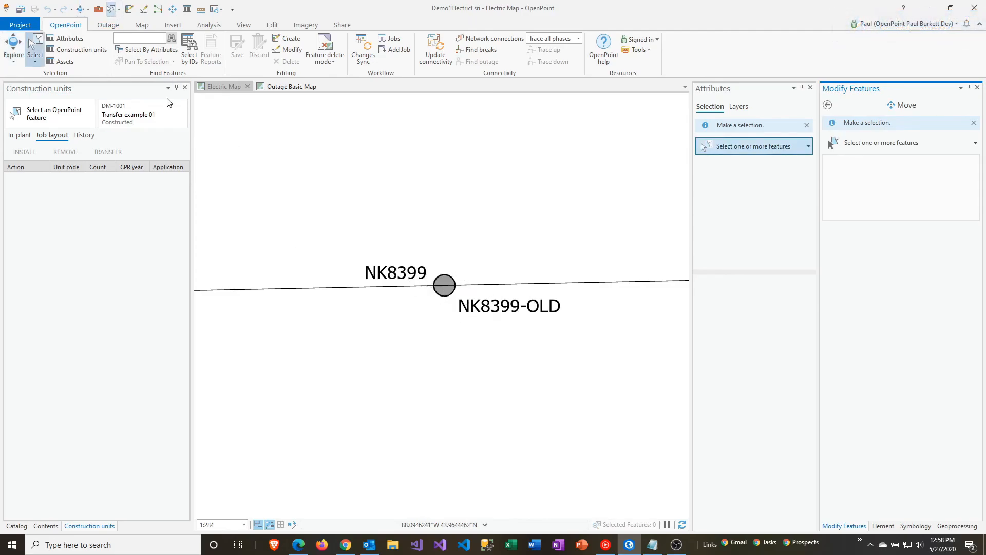
pyautogui.moveTo(436, 261); pyautogui.dragTo(480, 290)
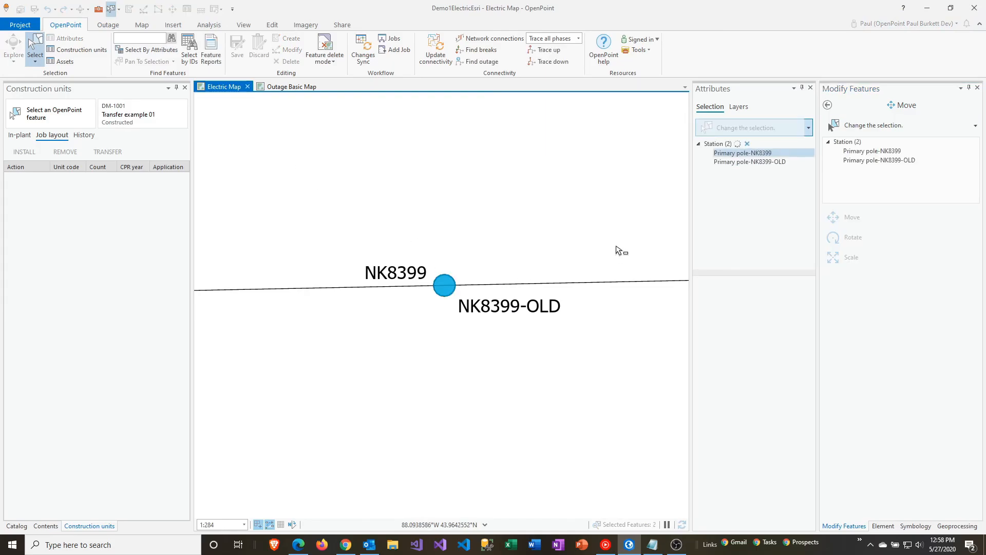
pyautogui.click(742, 163)
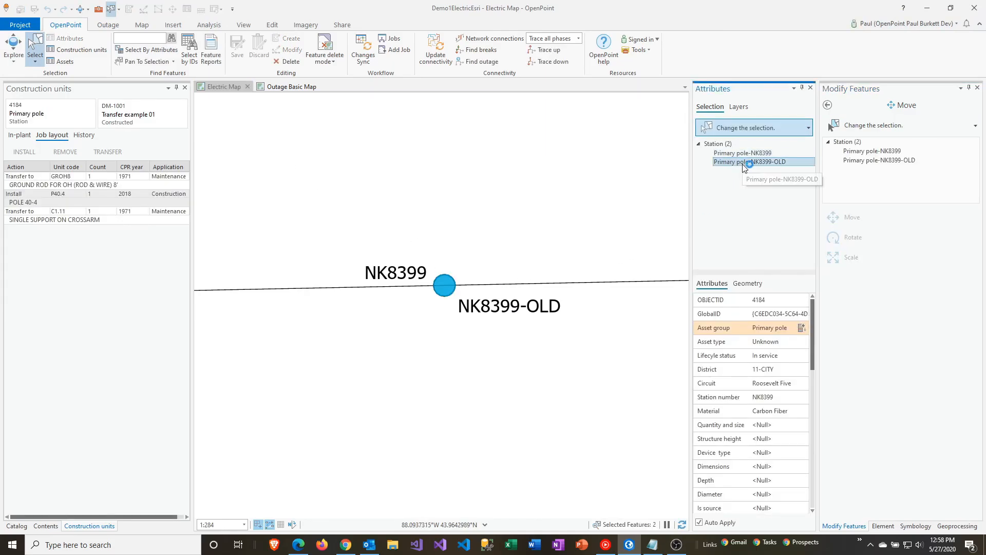
pyautogui.rightClick(738, 166)
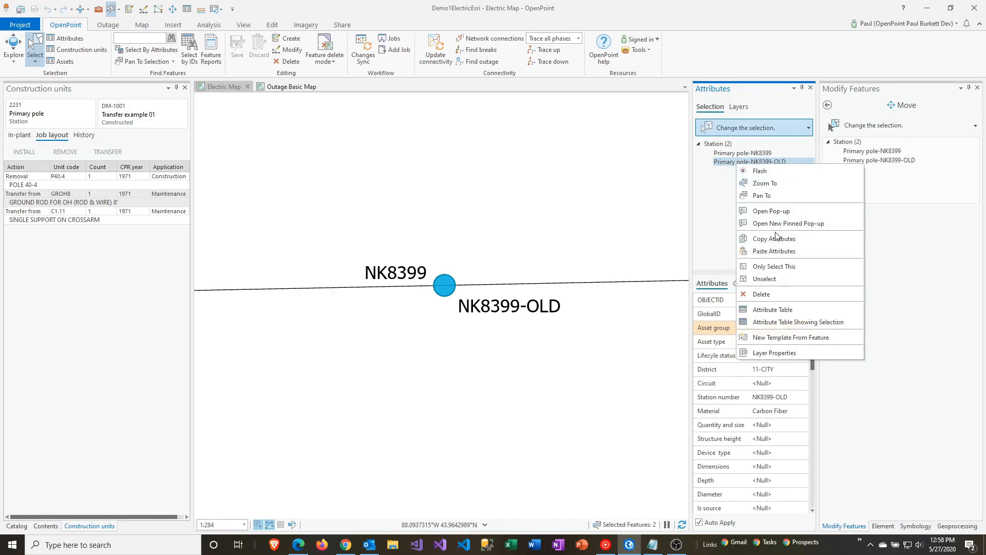
pyautogui.click(789, 298)
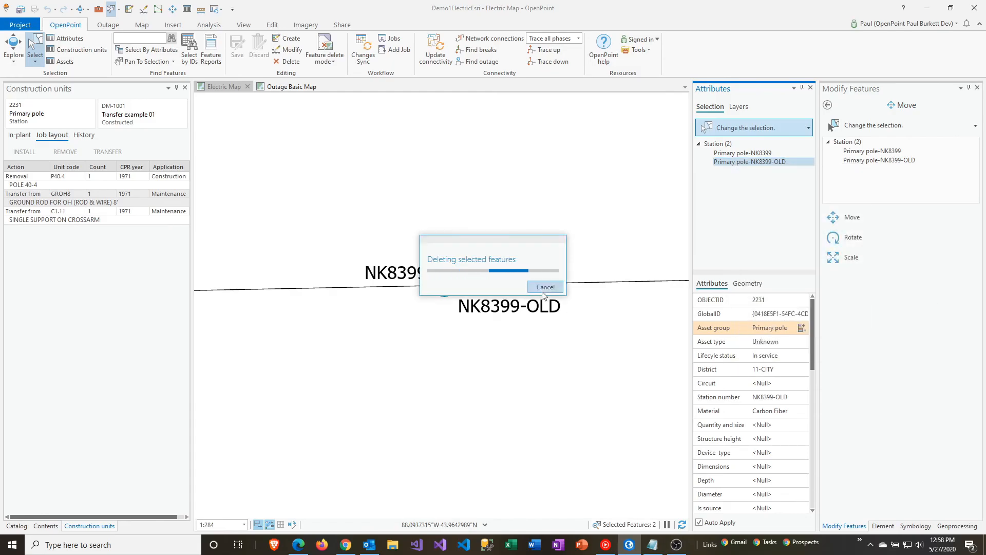